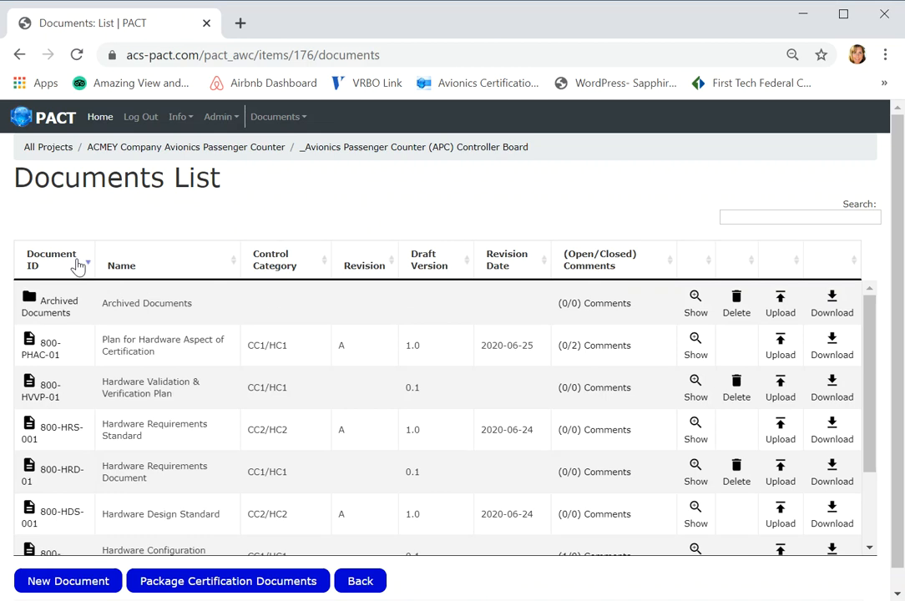
# - Download the 800-PHAC-01 Plan for Hardware Aspect of Certification, open it in Word and dismiss the Protected View notice
pyautogui.tripleClick(68, 313)
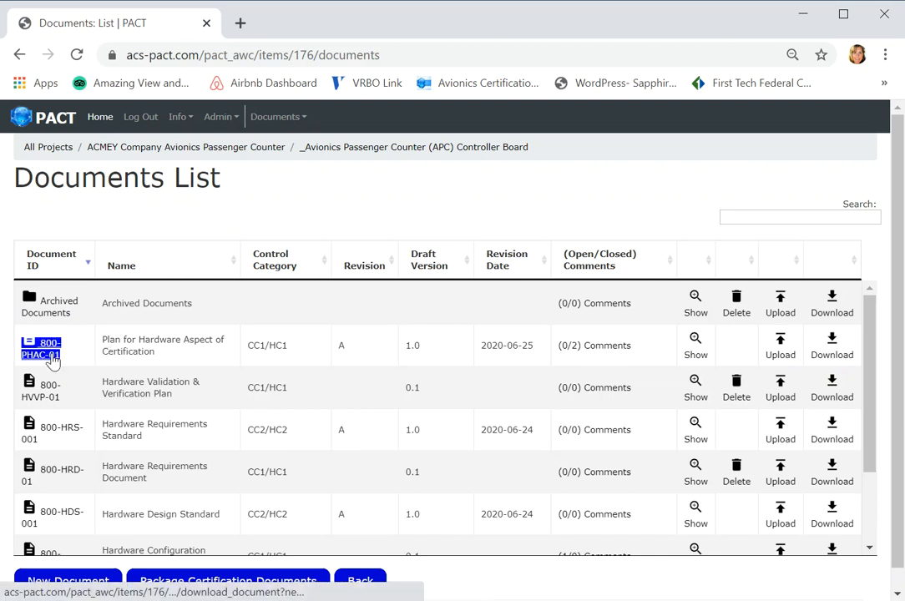
pyautogui.click(52, 360)
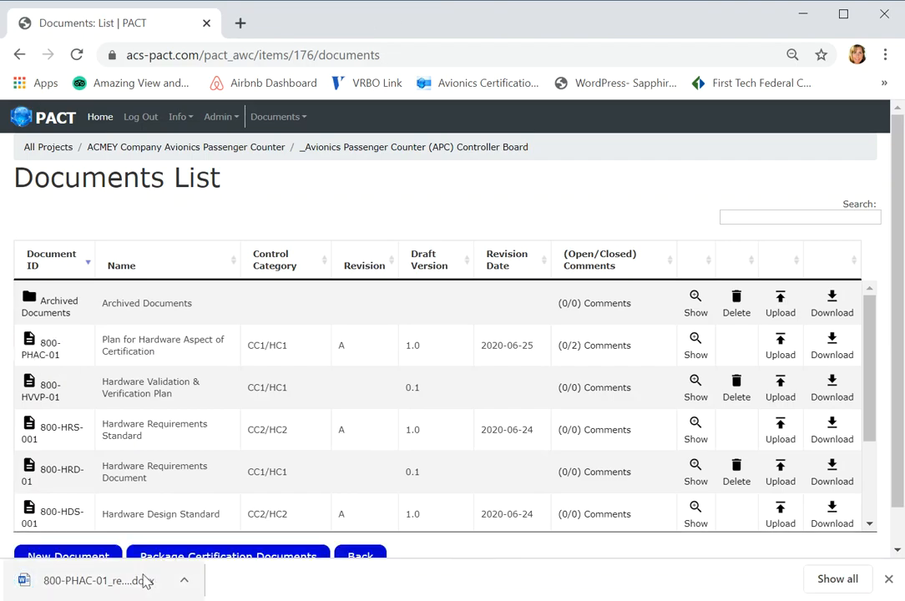
pyautogui.rightClick(123, 594)
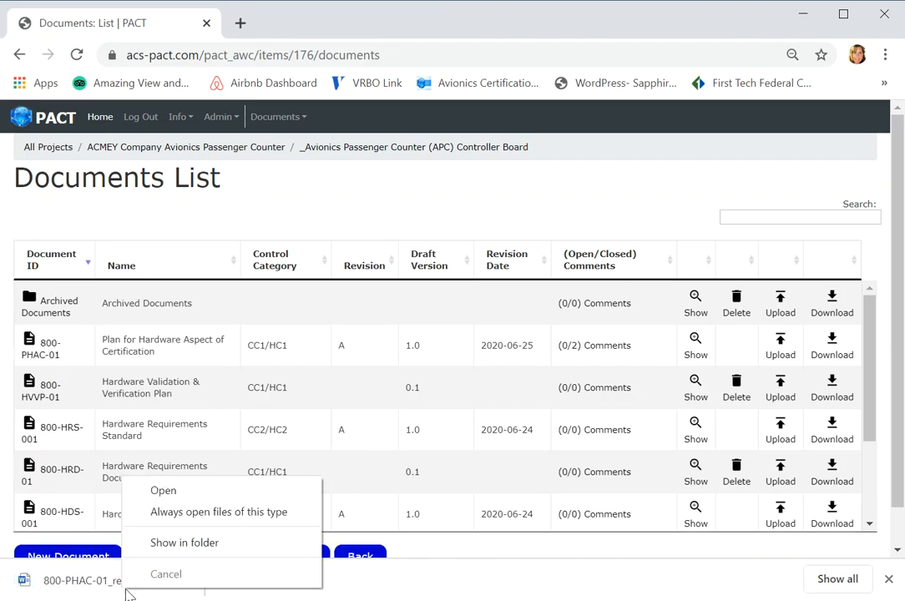
pyautogui.click(170, 501)
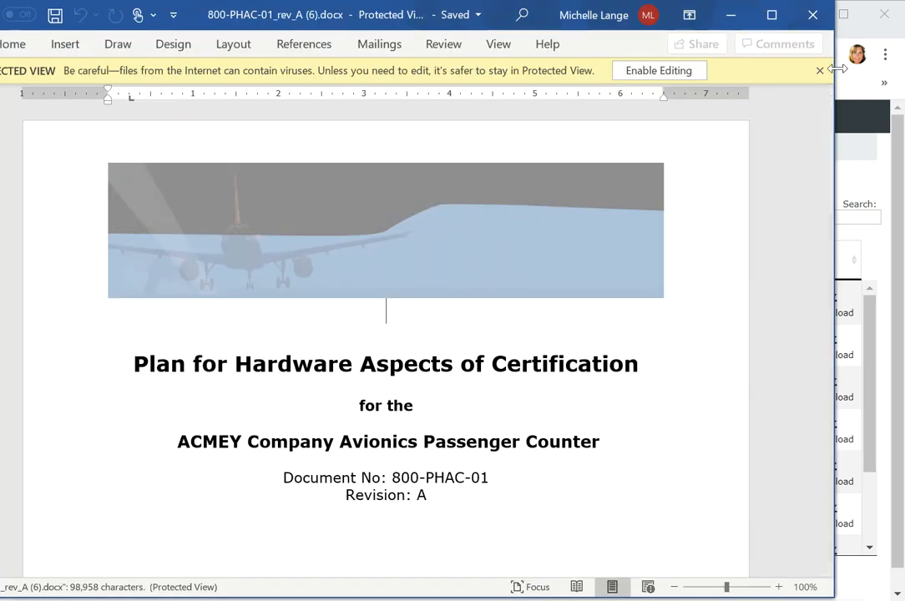
pyautogui.click(820, 71)
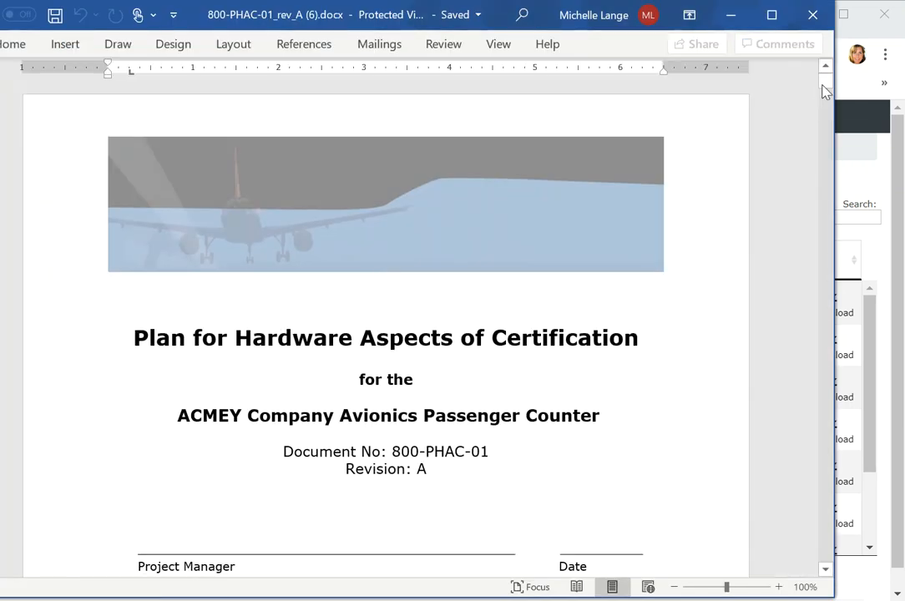
# - Examine the PHAC document's cover page, table of contents and introduction, and close it to return to the documents list
pyautogui.moveTo(826, 90); pyautogui.dragTo(827, 91)
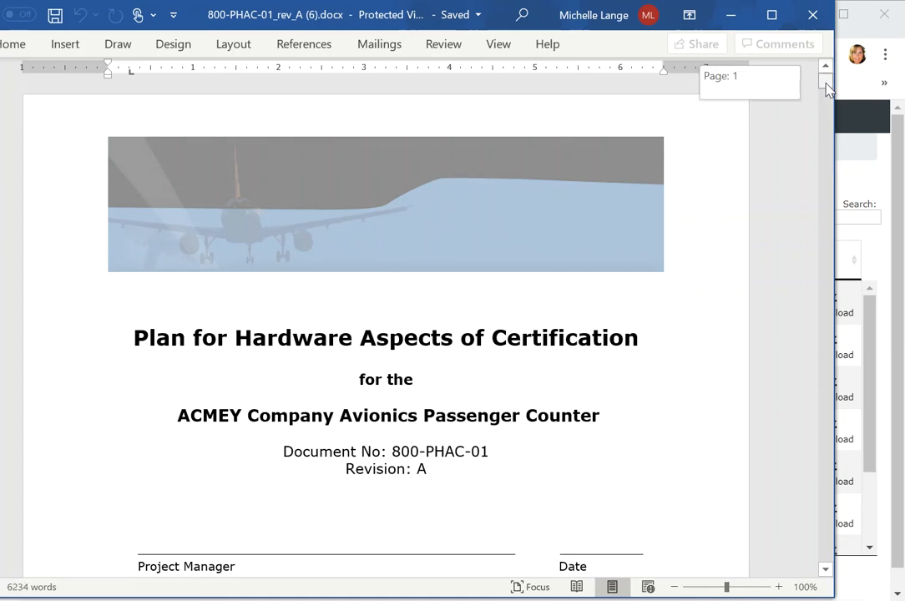
pyautogui.moveTo(826, 87); pyautogui.dragTo(822, 94)
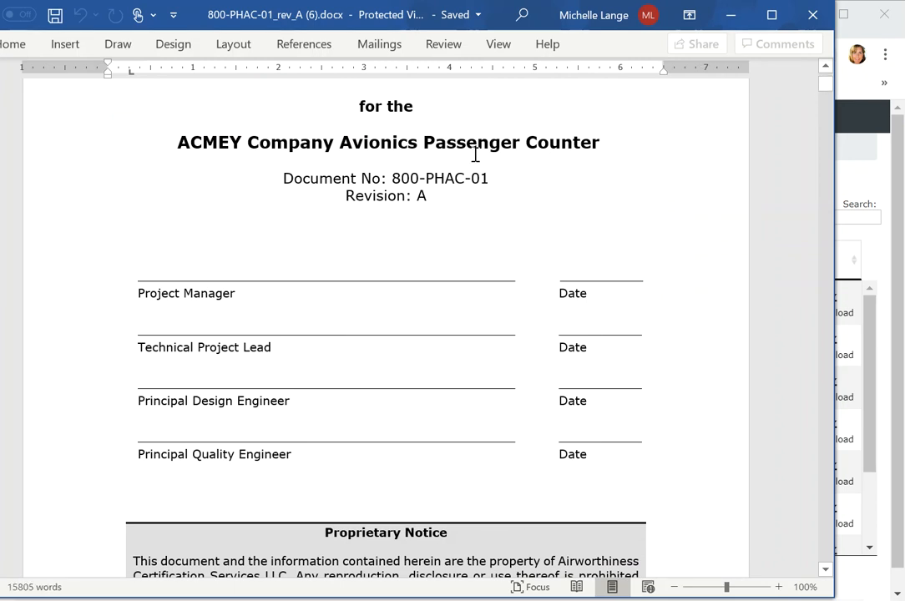
pyautogui.moveTo(823, 95); pyautogui.dragTo(824, 105)
pyautogui.click(827, 570)
pyautogui.moveTo(827, 570)
pyautogui.mouseDown()
pyautogui.moveTo(832, 576)
pyautogui.moveTo(824, 575)
pyautogui.mouseUp()
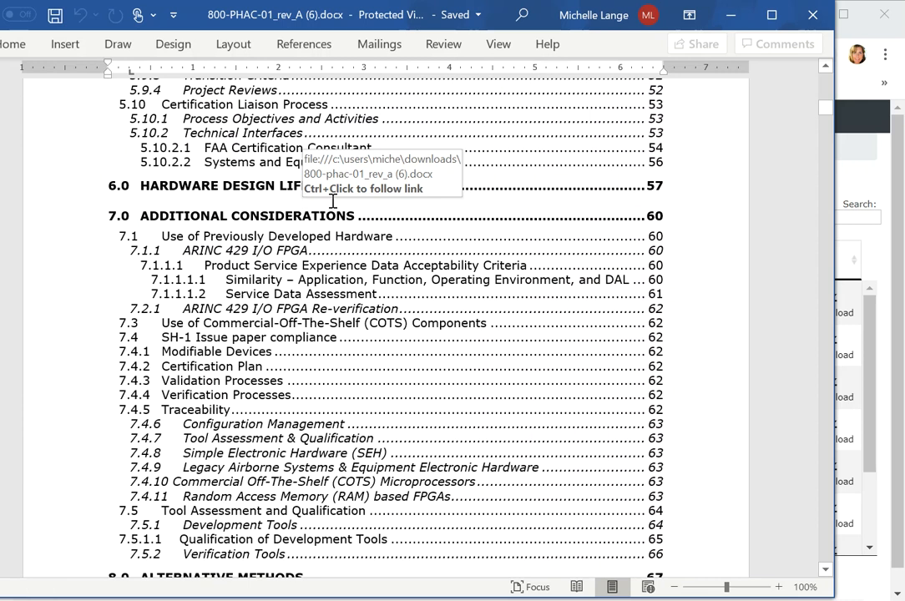
pyautogui.click(825, 570)
pyautogui.moveTo(825, 574); pyautogui.dragTo(825, 573)
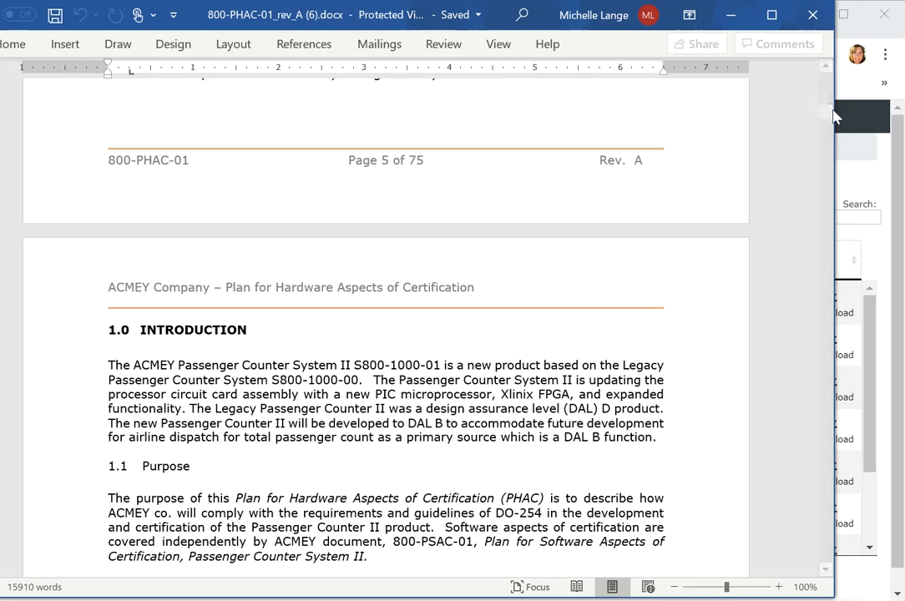
pyautogui.moveTo(825, 117); pyautogui.dragTo(827, 83)
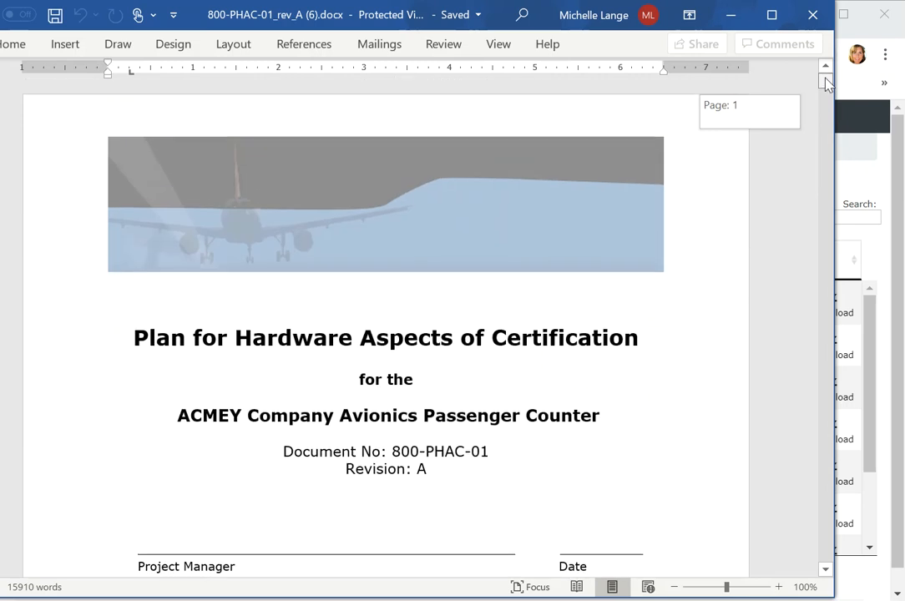
pyautogui.click(813, 18)
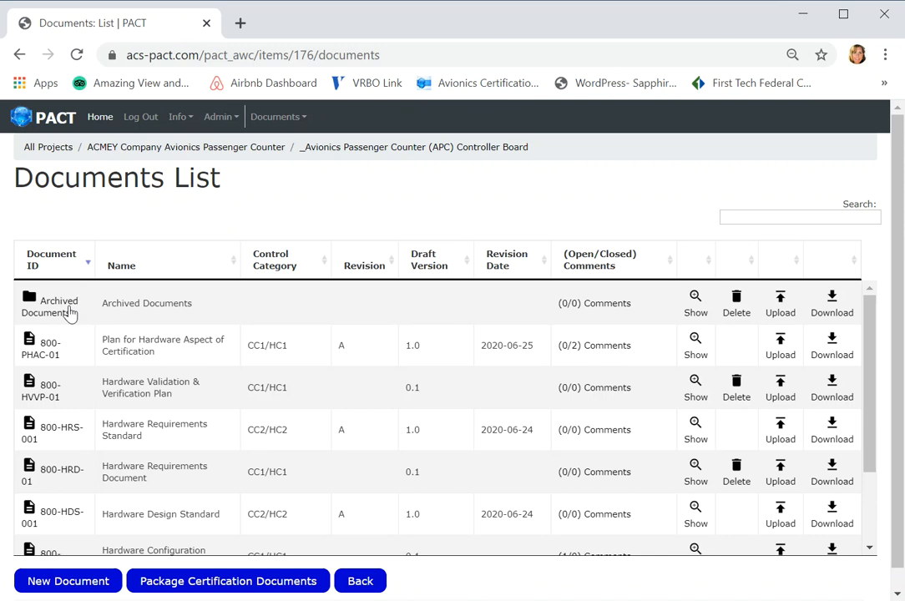
# - Start a new document entry and look through the available Document type options without choosing one
pyautogui.click(108, 587)
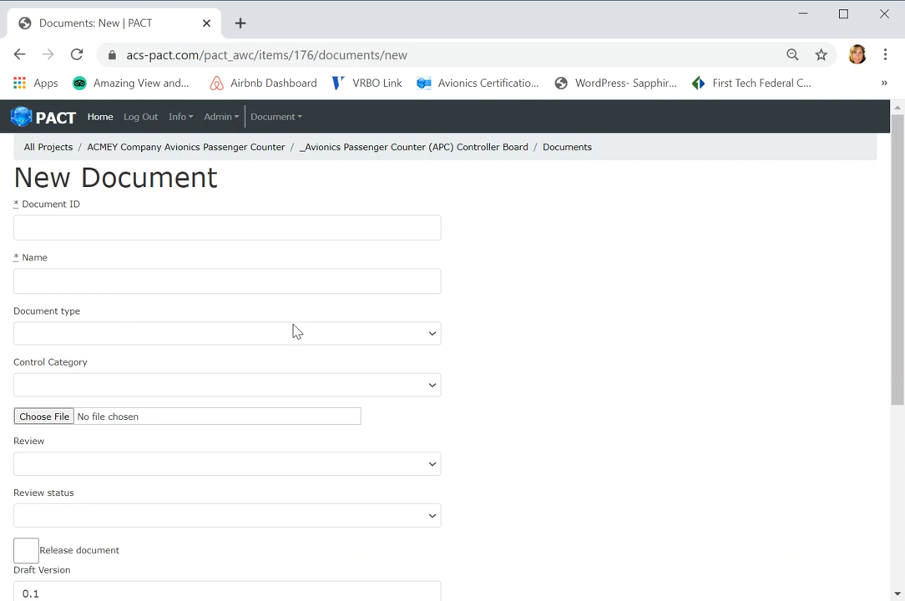
pyautogui.click(431, 336)
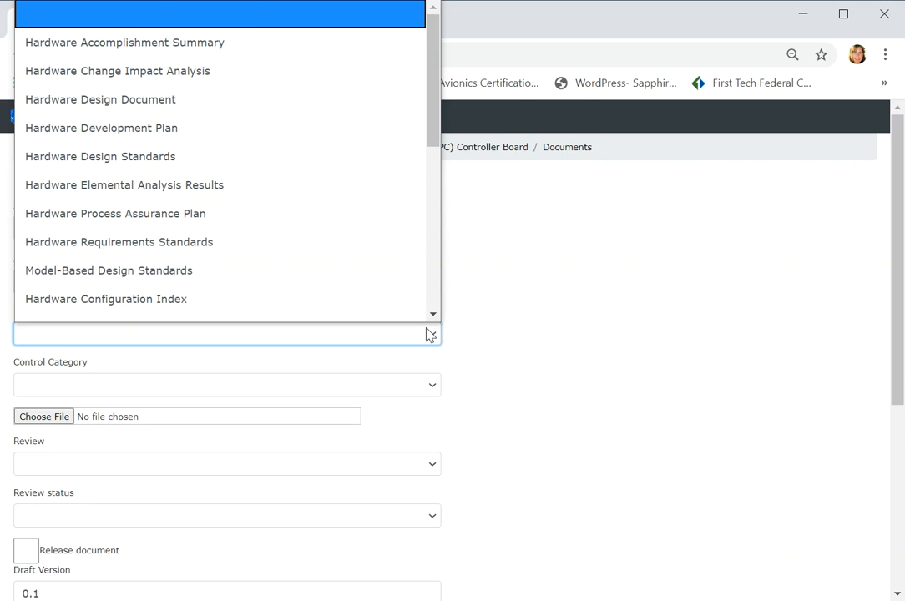
pyautogui.press('Down')
pyautogui.press('Down')
pyautogui.press('Down')
pyautogui.press('Down')
pyautogui.press('Down')
pyautogui.press('Down')
pyautogui.press('Down')
pyautogui.press('Down')
pyautogui.press('Down')
pyautogui.press('Down')
pyautogui.press('Down')
pyautogui.press('Down')
pyautogui.press('Down')
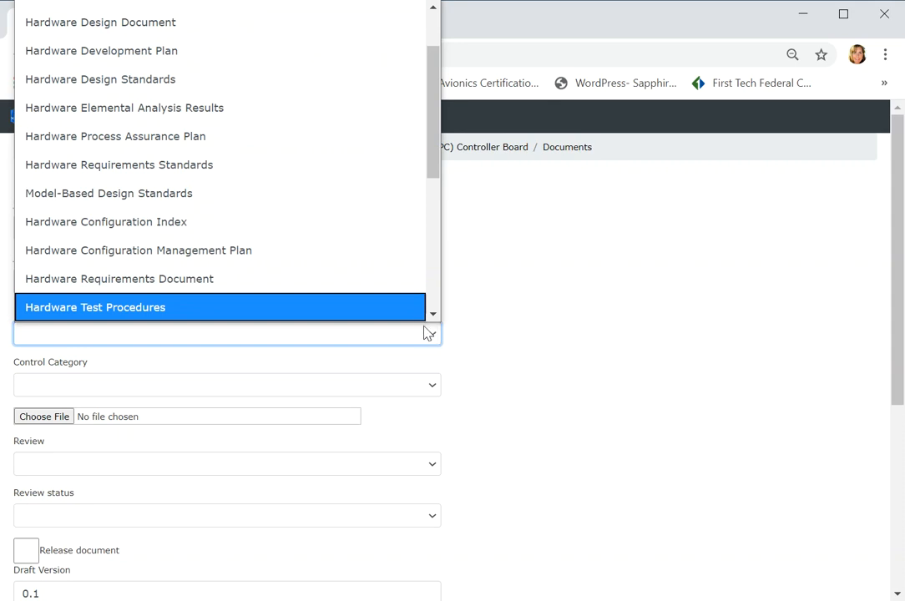
pyautogui.click(486, 332)
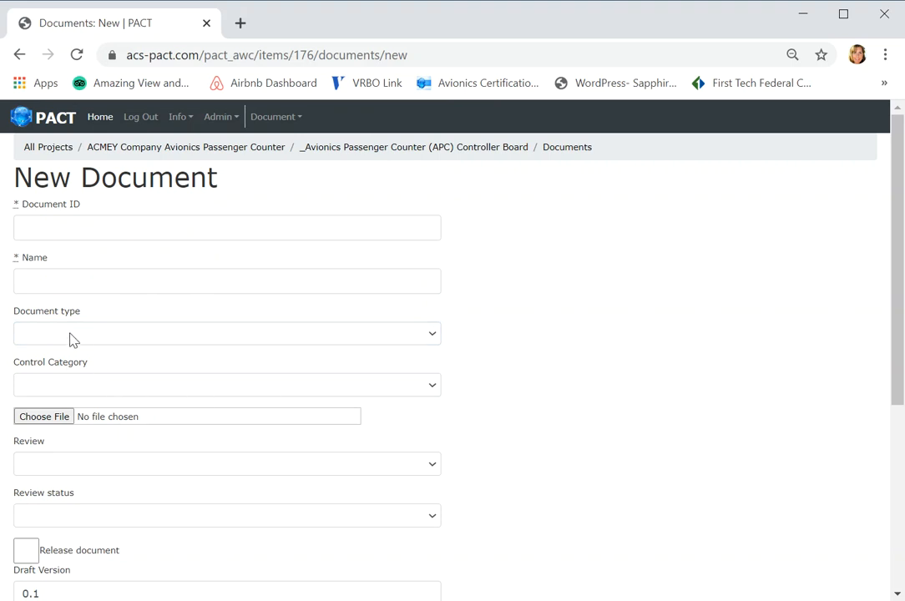
# - View the Control Category options and leave the New Document form without saving
pyautogui.click(431, 389)
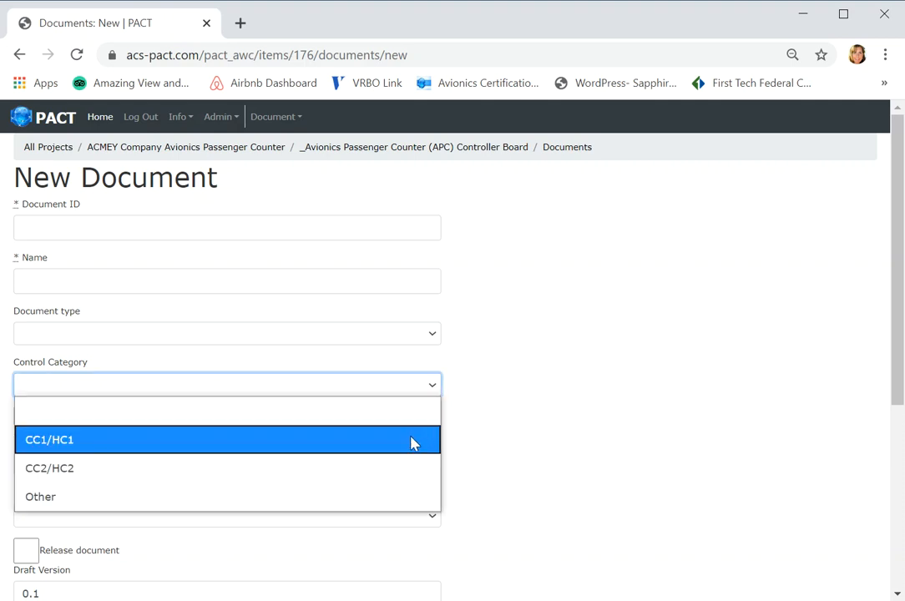
pyautogui.click(430, 422)
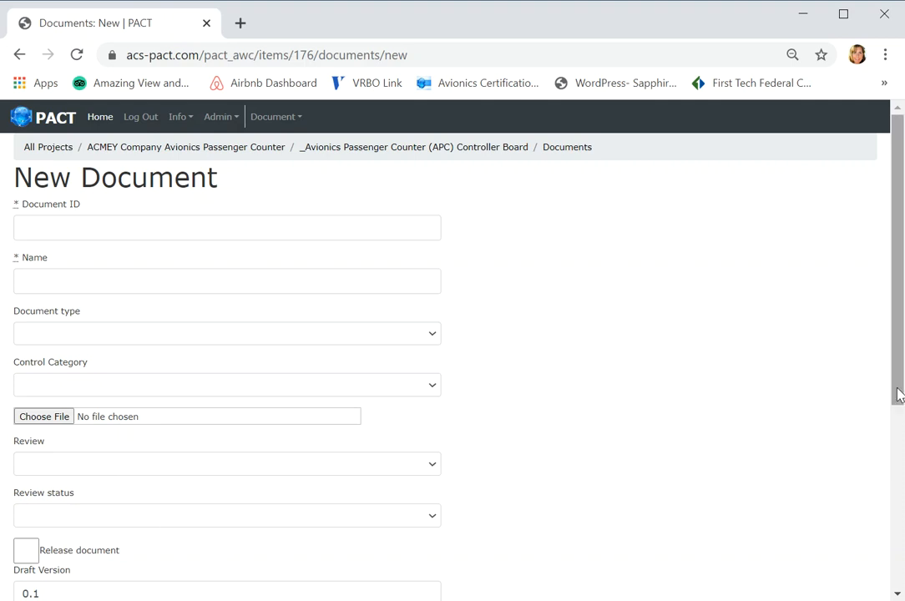
pyautogui.moveTo(899, 396); pyautogui.dragTo(899, 587)
pyautogui.click(170, 555)
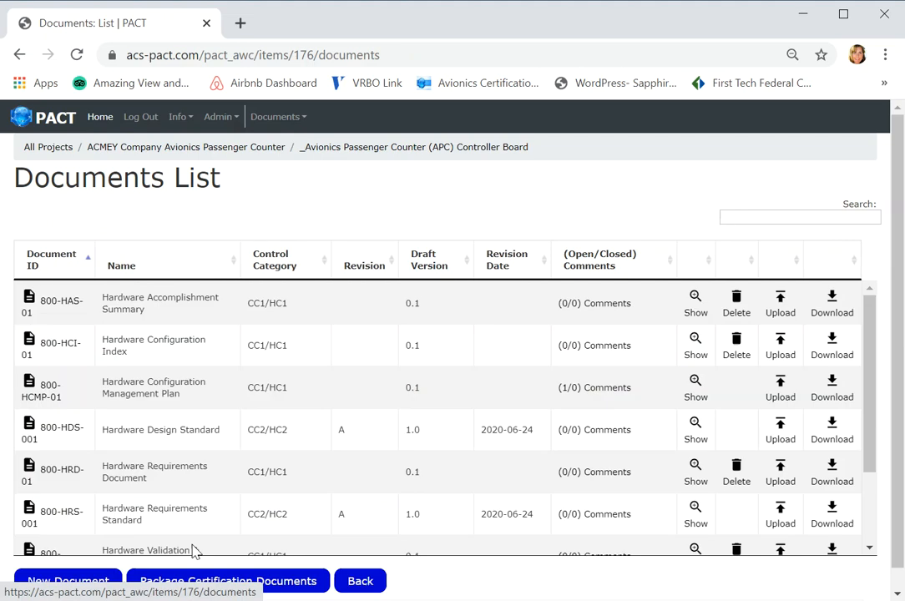
# - Sort the documents by descending ID, inspect the upload form of 800-PHAC-01, and return to the list without uploading
pyautogui.click(50, 265)
pyautogui.tripleClick(35, 343)
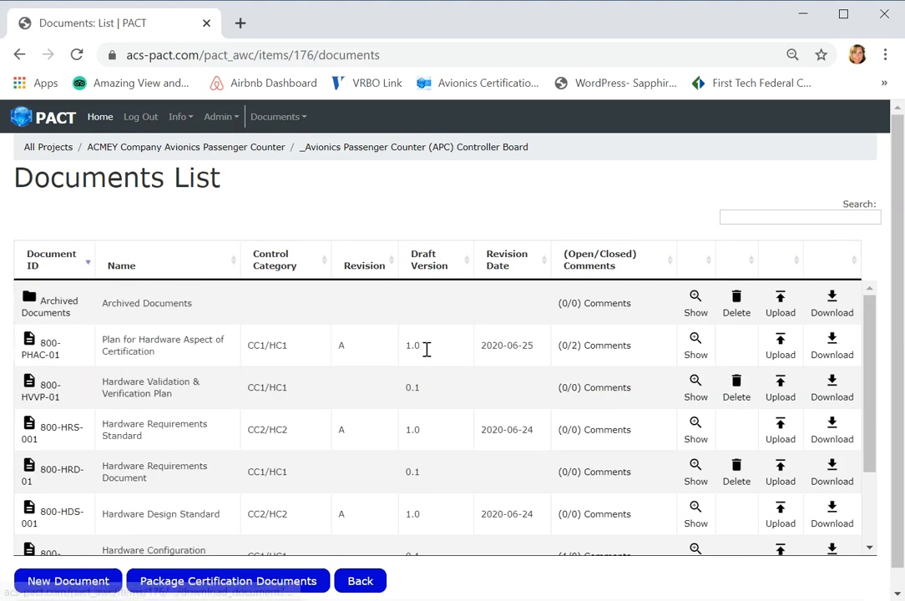
pyautogui.doubleClick(782, 355)
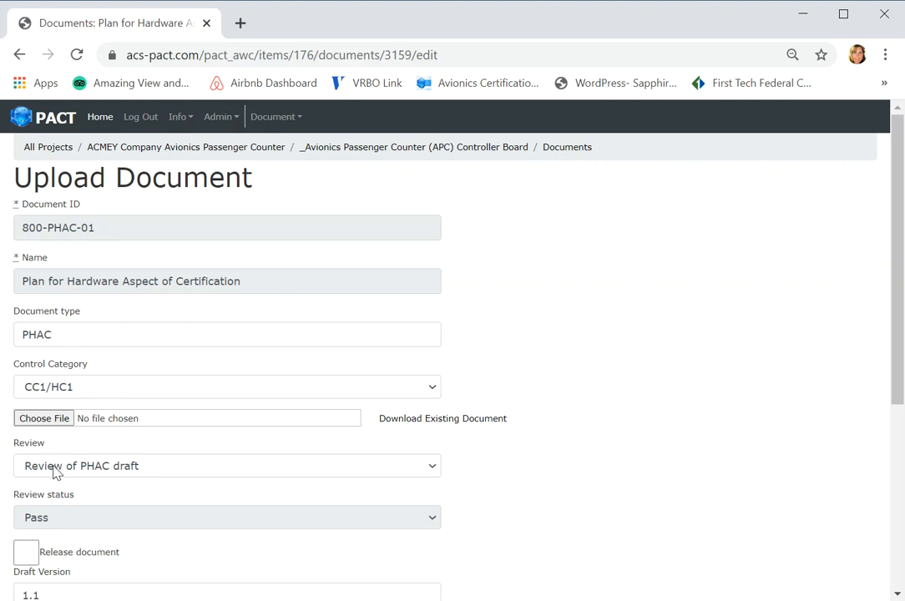
pyautogui.moveTo(899, 364); pyautogui.dragTo(898, 430)
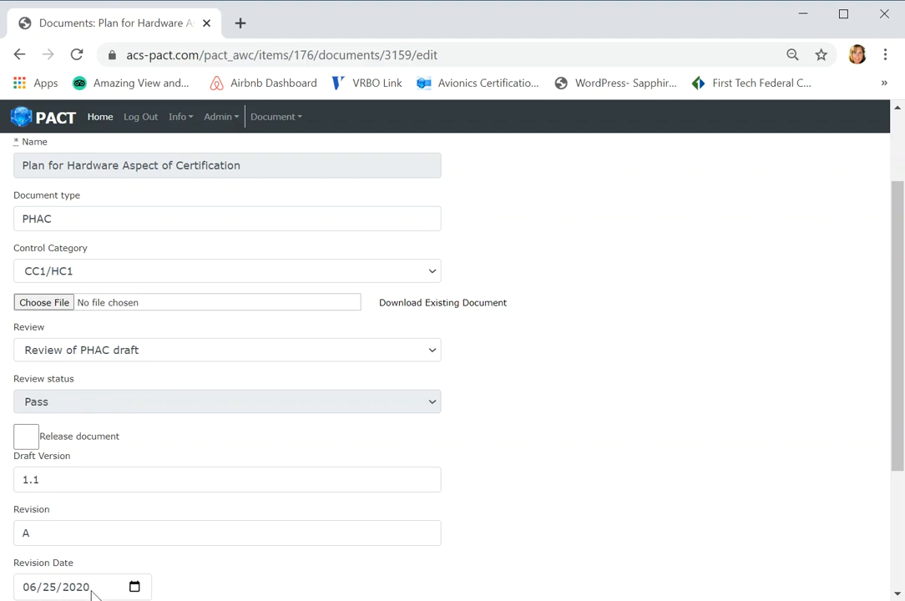
pyautogui.moveTo(898, 458); pyautogui.dragTo(898, 584)
pyautogui.click(352, 560)
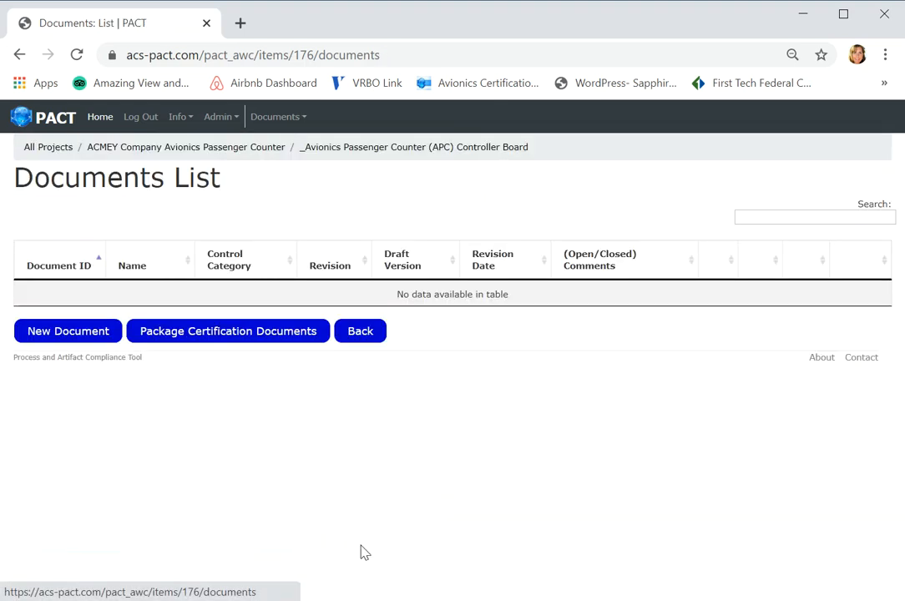
# - Create a certification package containing all listed documents, keeping the default zip filename
pyautogui.tripleClick(38, 308)
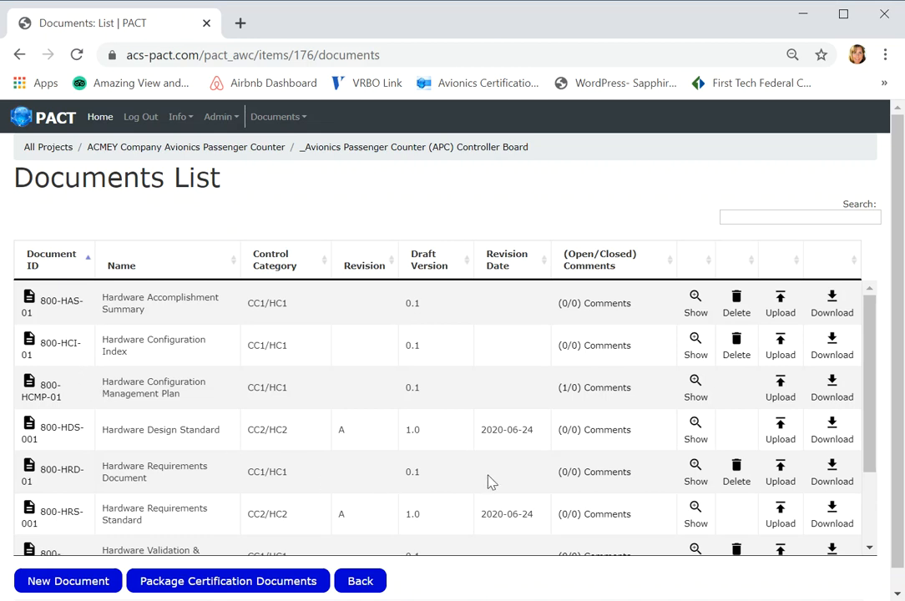
pyautogui.moveTo(867, 444); pyautogui.dragTo(868, 538)
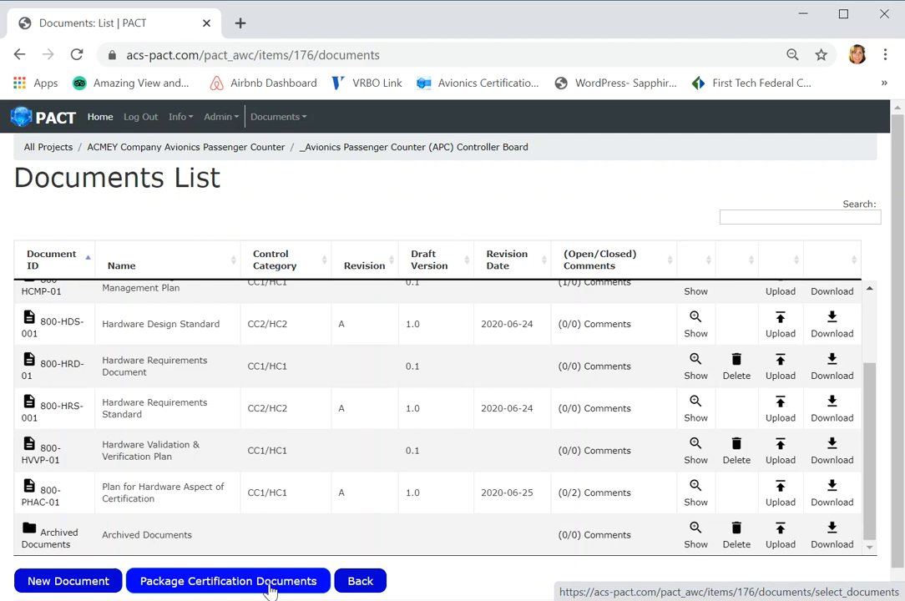
pyautogui.click(269, 581)
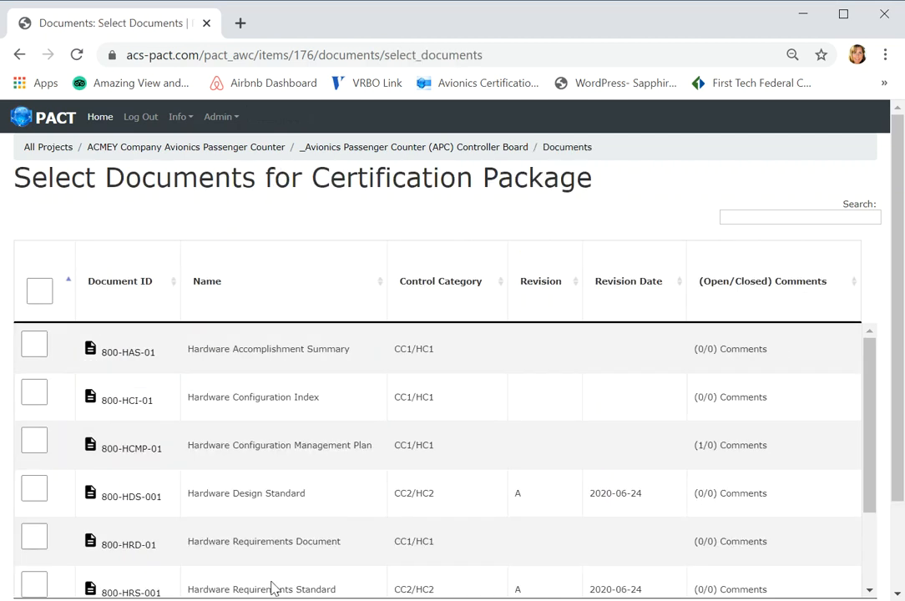
pyautogui.click(40, 292)
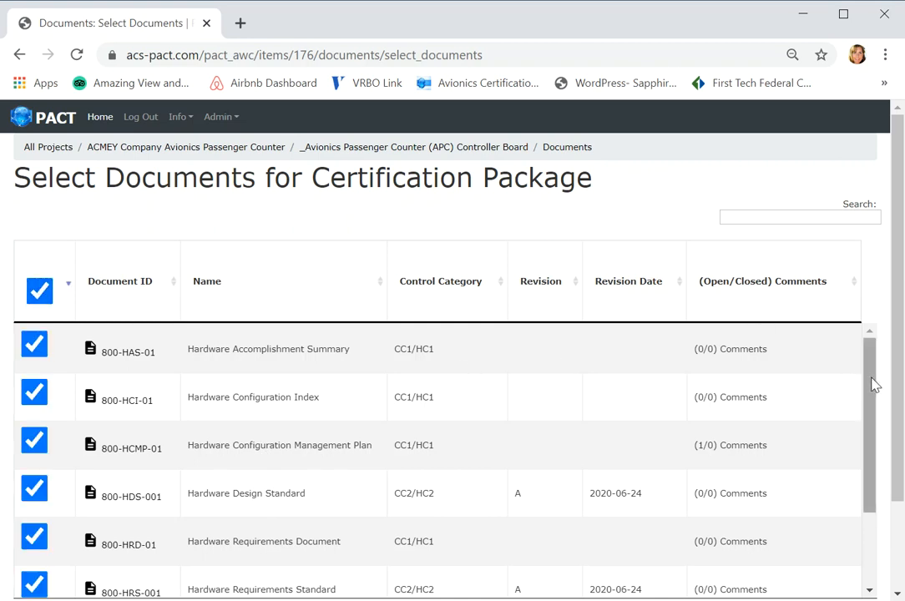
pyautogui.moveTo(874, 419); pyautogui.dragTo(885, 517)
pyautogui.scroll(-2, 901, 495)
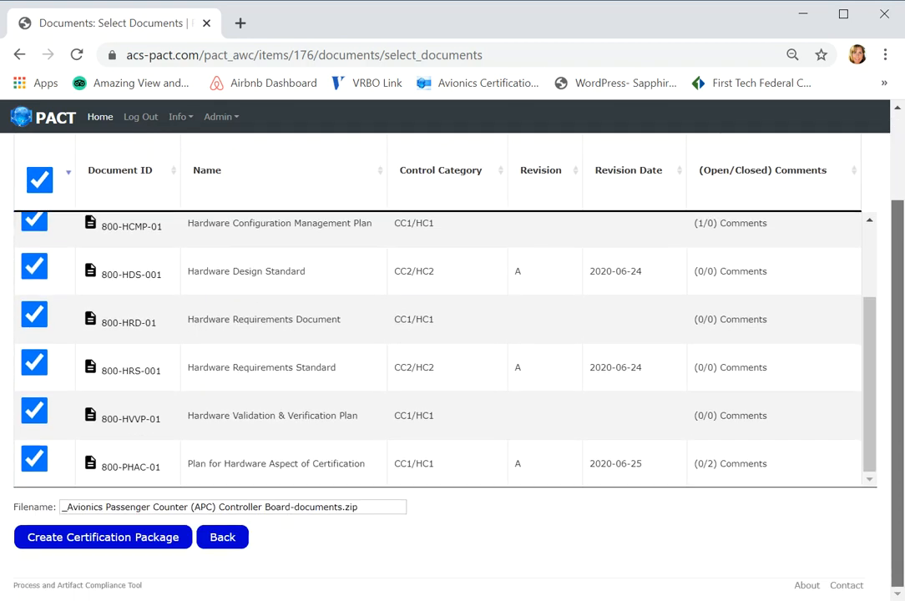
pyautogui.click(127, 541)
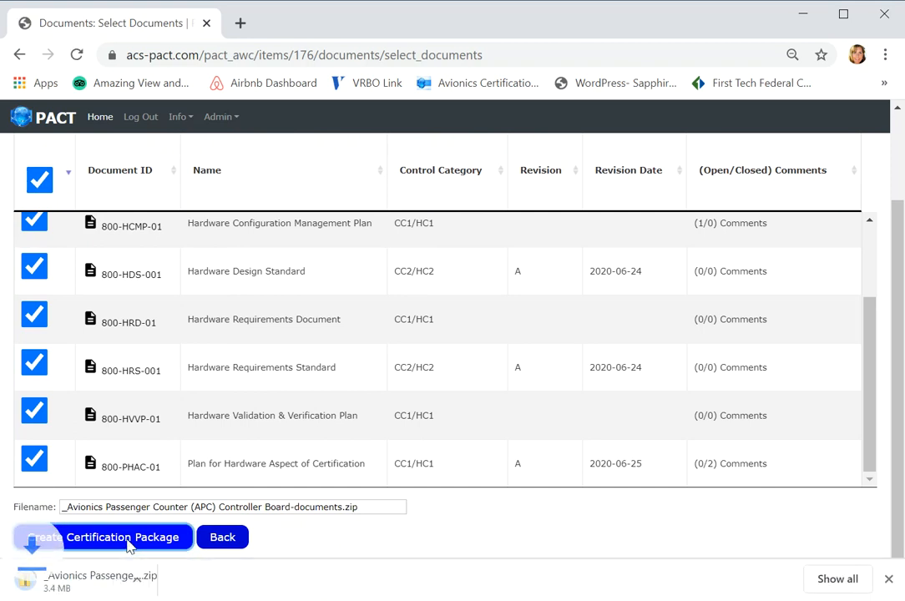
# - Open the downloaded certification package zip, view the files inside, and minimize its window
pyautogui.rightClick(91, 588)
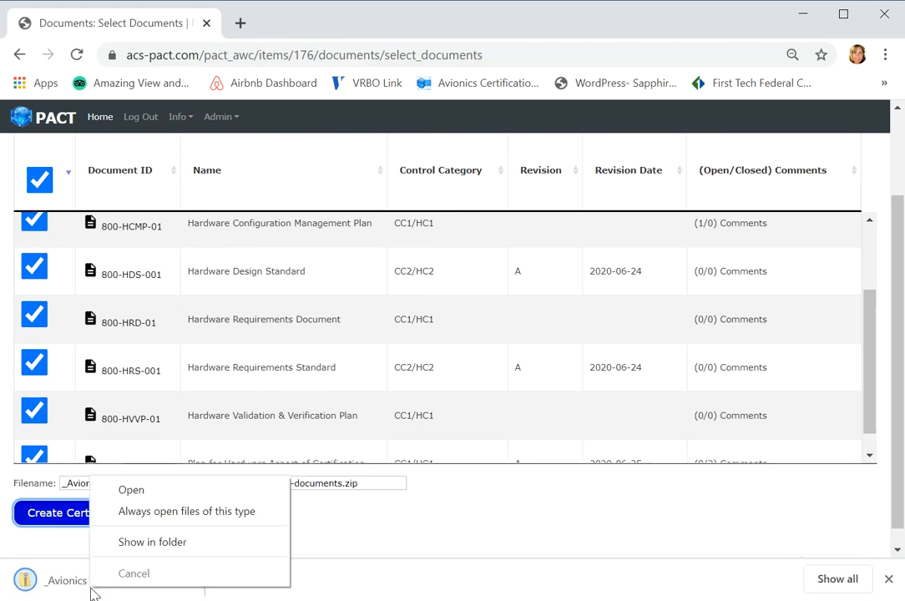
pyautogui.click(161, 491)
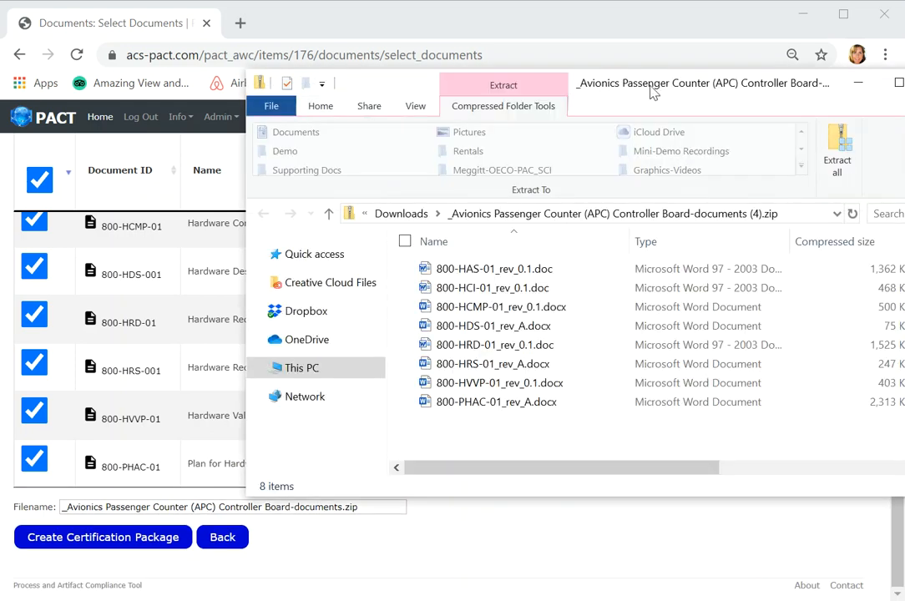
pyautogui.moveTo(651, 86); pyautogui.dragTo(507, 77)
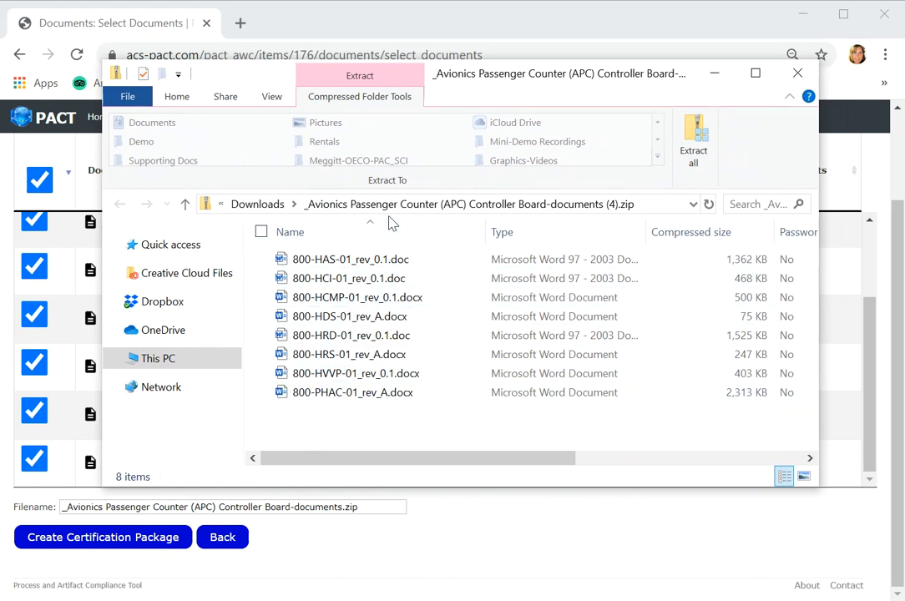
pyautogui.click(715, 74)
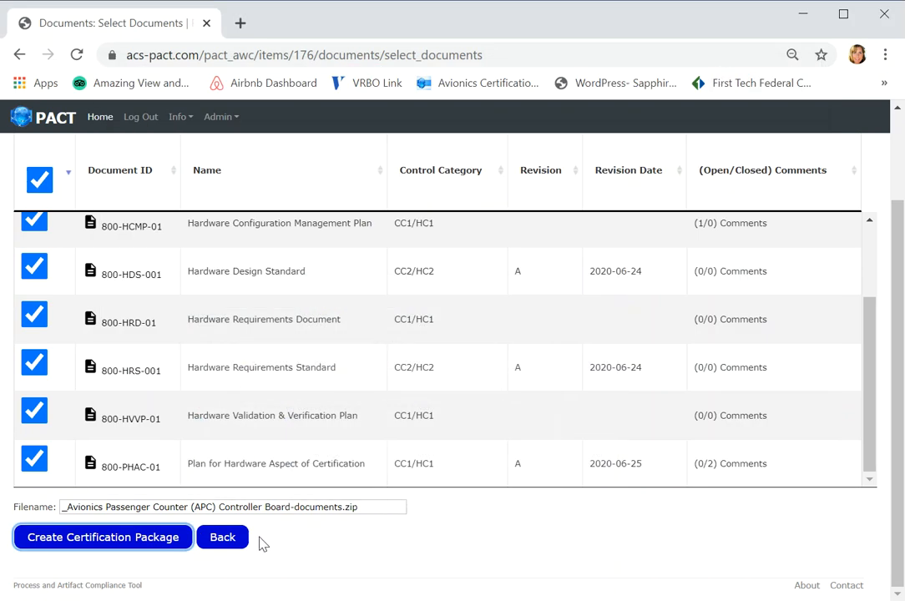
# - Leave the package selection and go back through the documents list to the project's Hardware/Software Items List
pyautogui.click(232, 541)
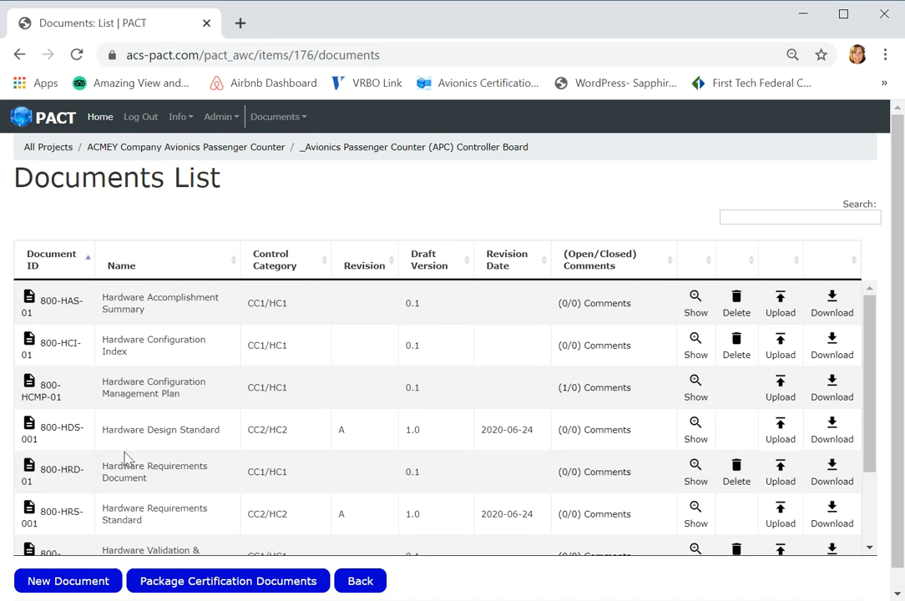
pyautogui.click(372, 587)
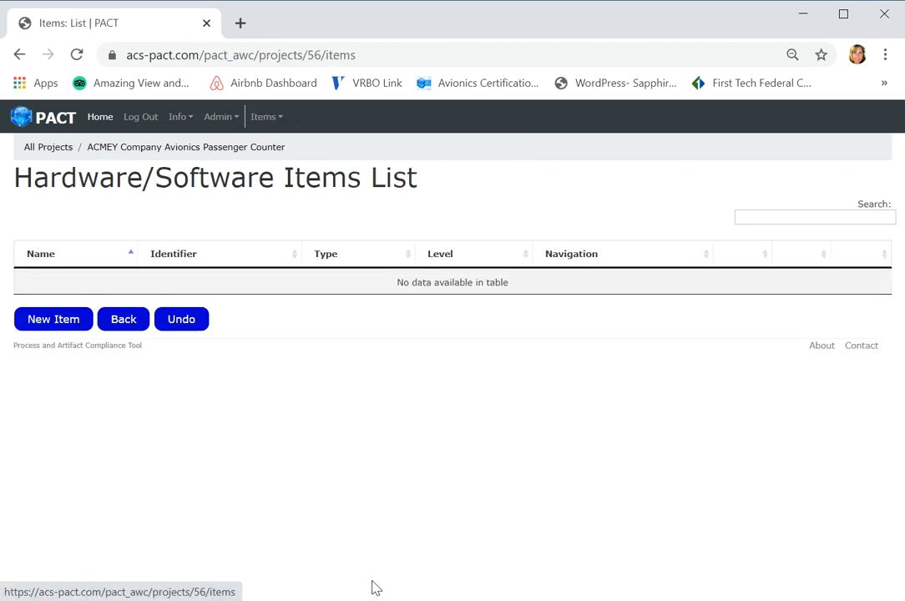